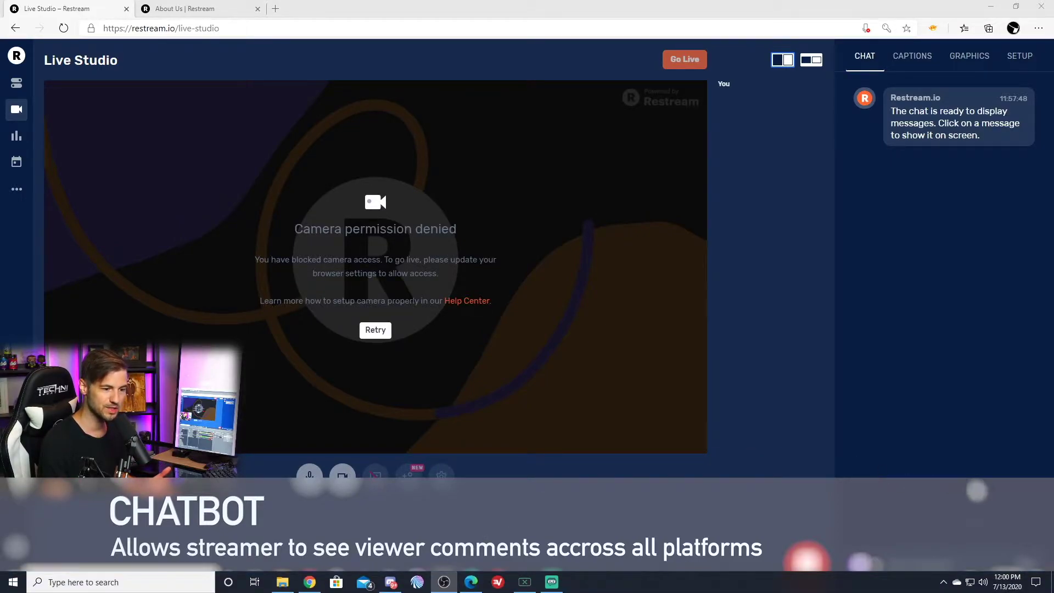
# - Post 'Hey guys' in the Restream chat from the Twitch account
pyautogui.click(911, 566)
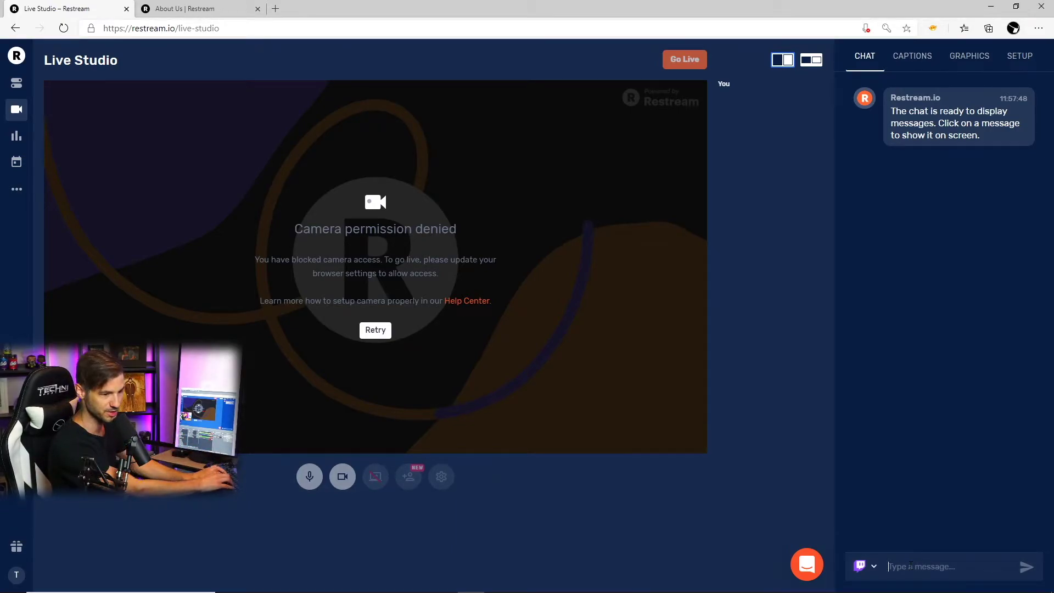
pyautogui.click(872, 567)
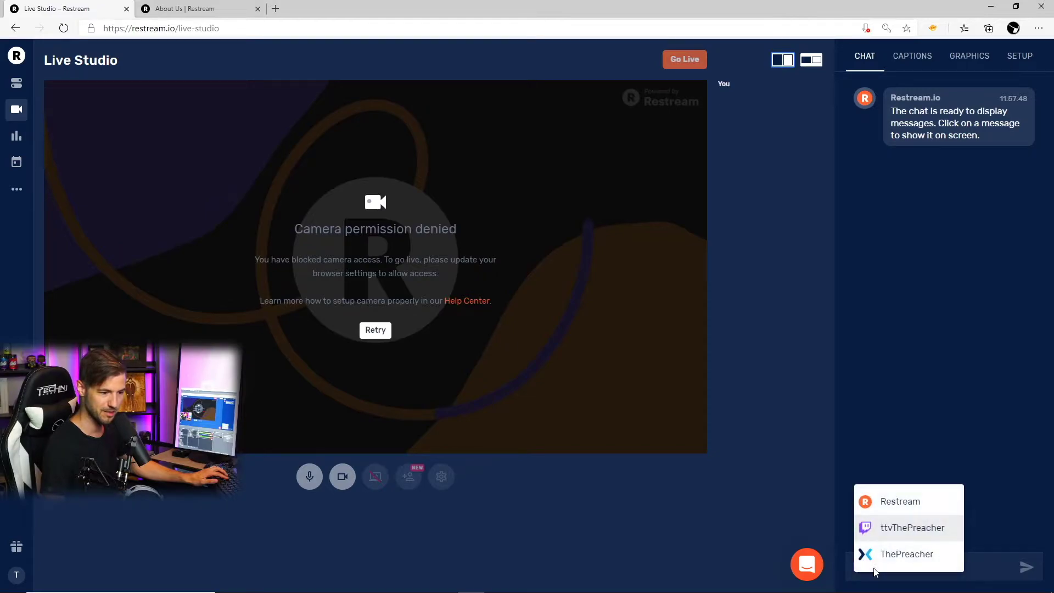
pyautogui.click(897, 524)
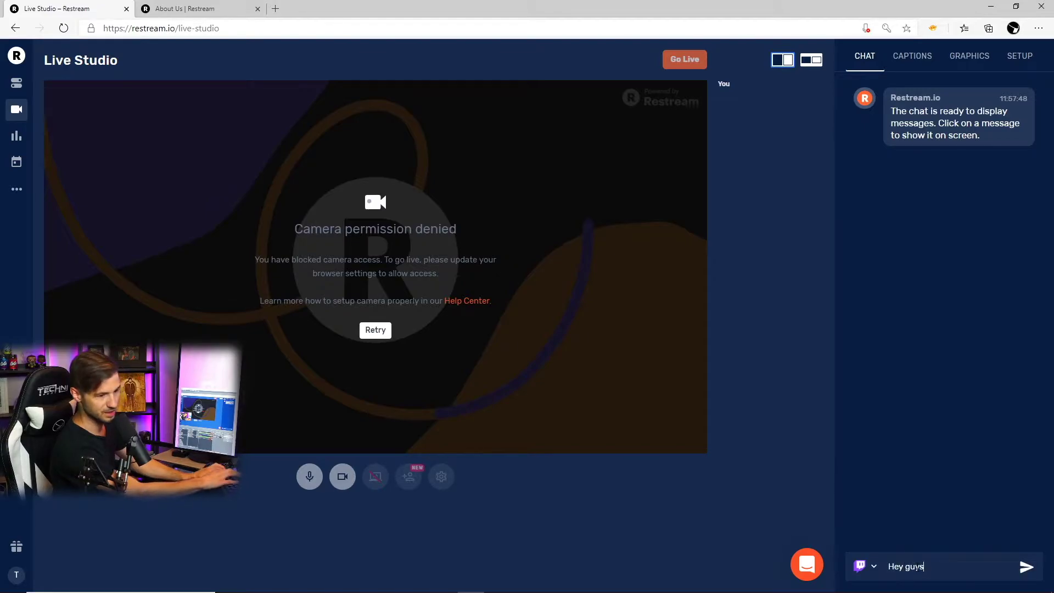
pyautogui.press('Return')
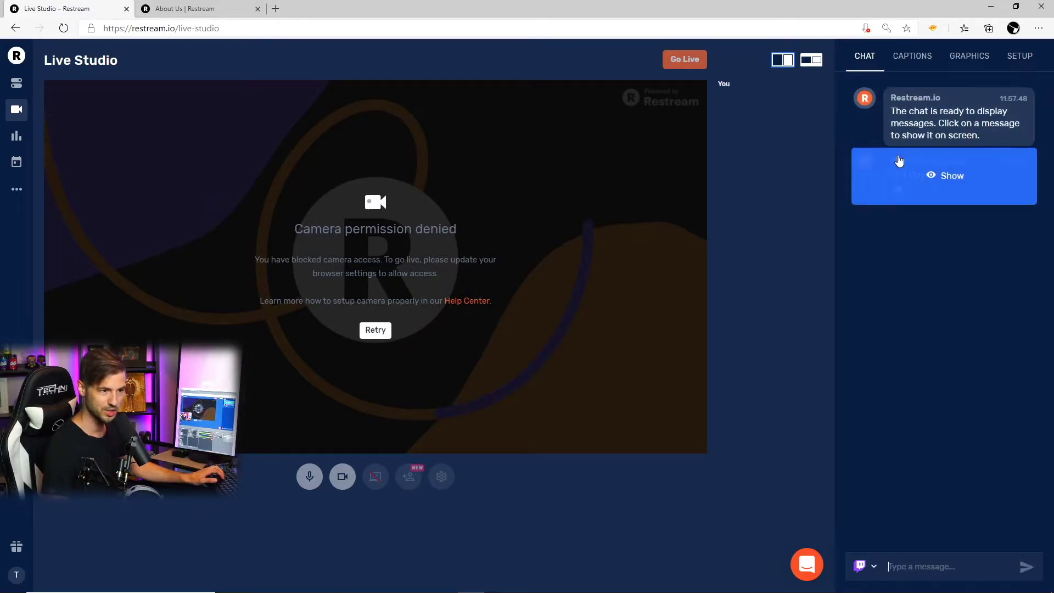
# - Post 'Yo Preach' in the chat from the Mixer account
pyautogui.click(873, 567)
pyautogui.click(911, 555)
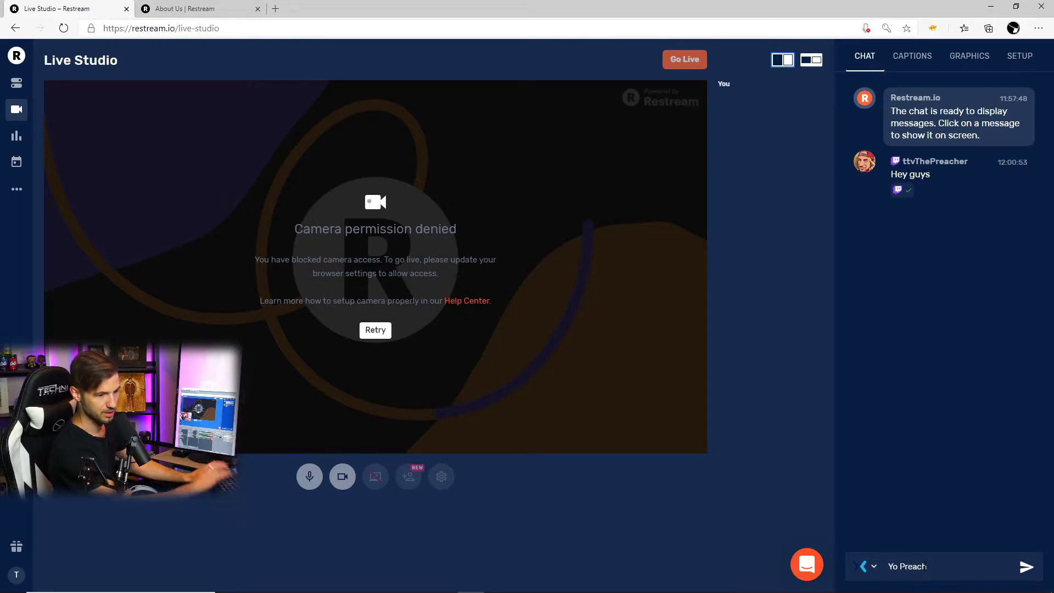
pyautogui.press('Return')
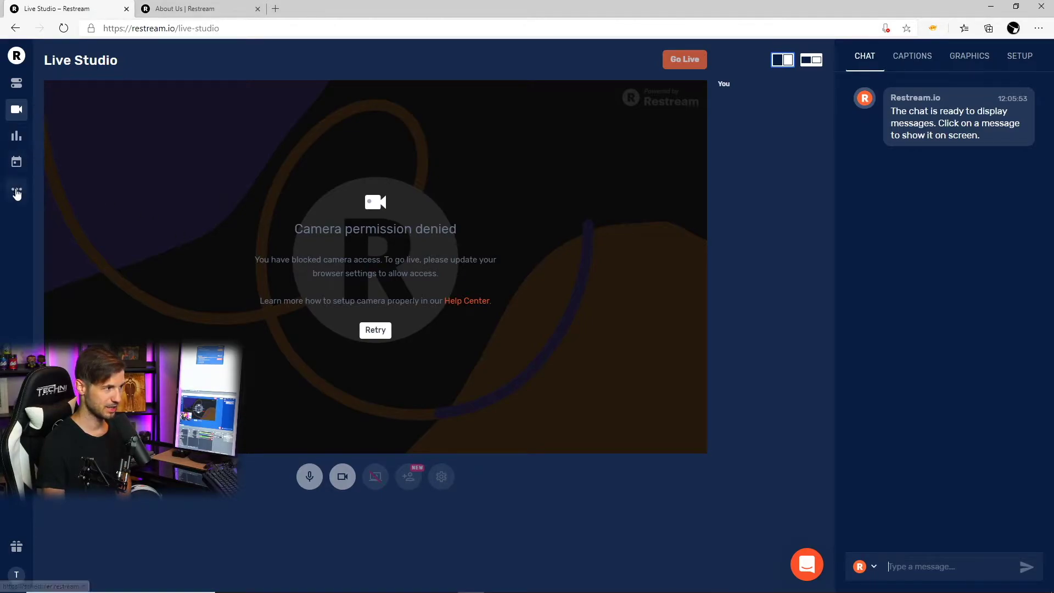
# - Open the Chat product page from the More sidebar icon and copy the Embed in stream URL
pyautogui.click(43, 195)
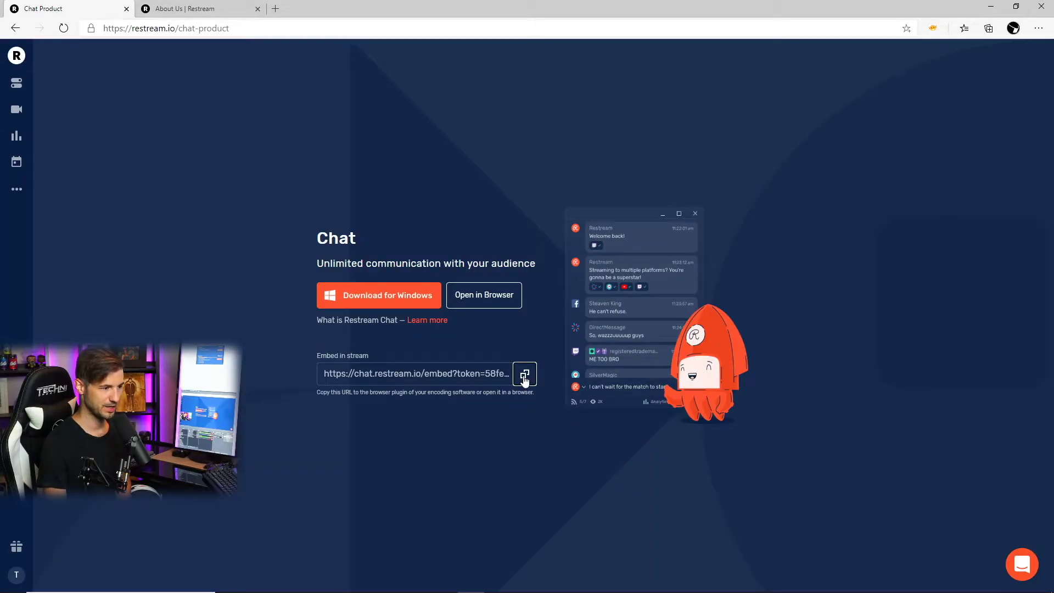
pyautogui.click(524, 376)
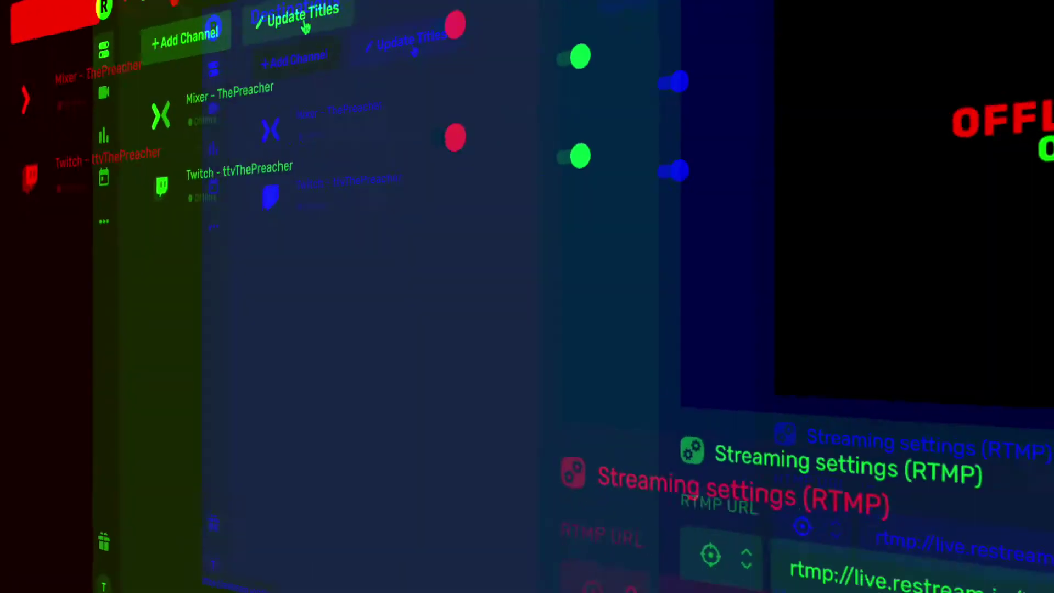
pyautogui.click(317, 23)
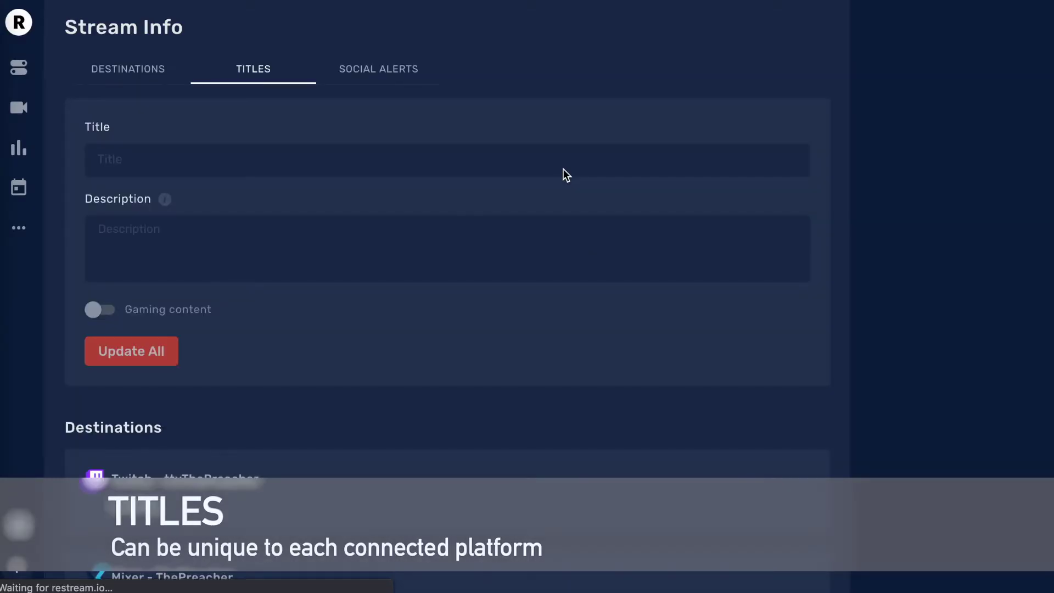
pyautogui.scroll(-1, 313, 134)
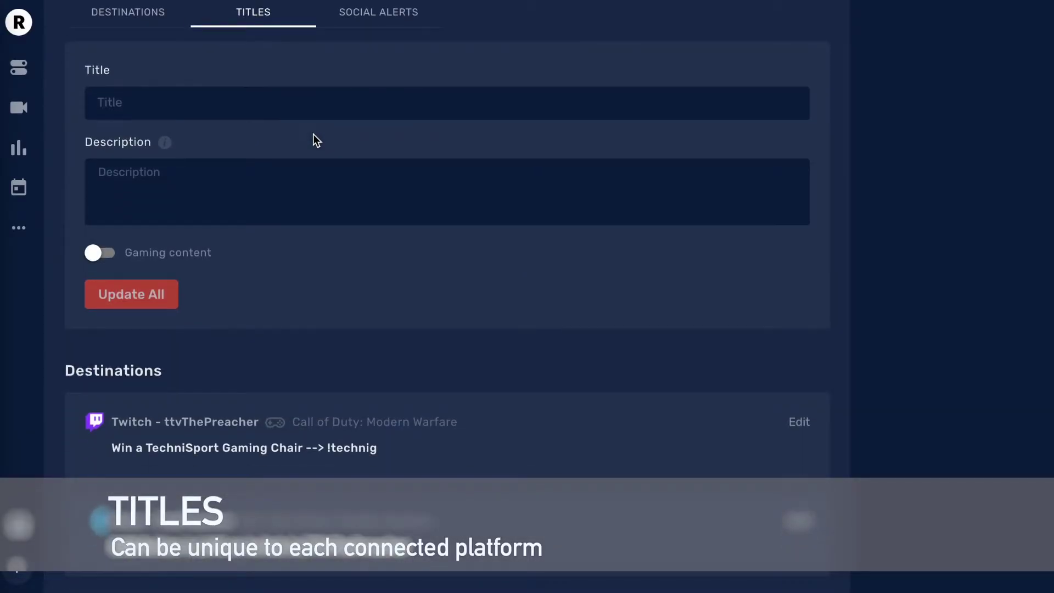
pyautogui.click(796, 426)
pyautogui.scroll(-2, 279, 422)
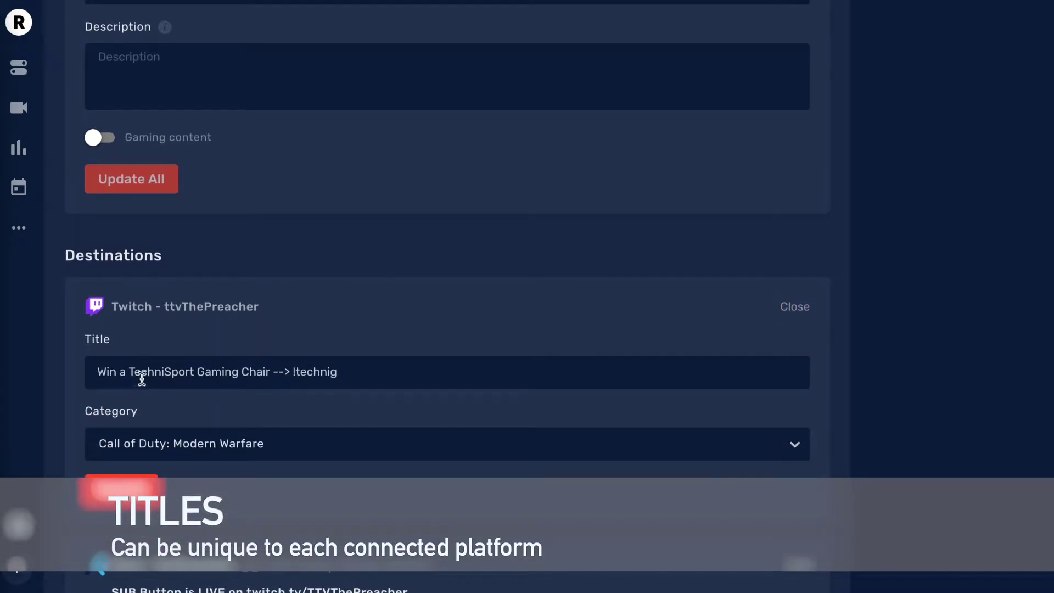
pyautogui.moveTo(337, 371); pyautogui.dragTo(46, 367)
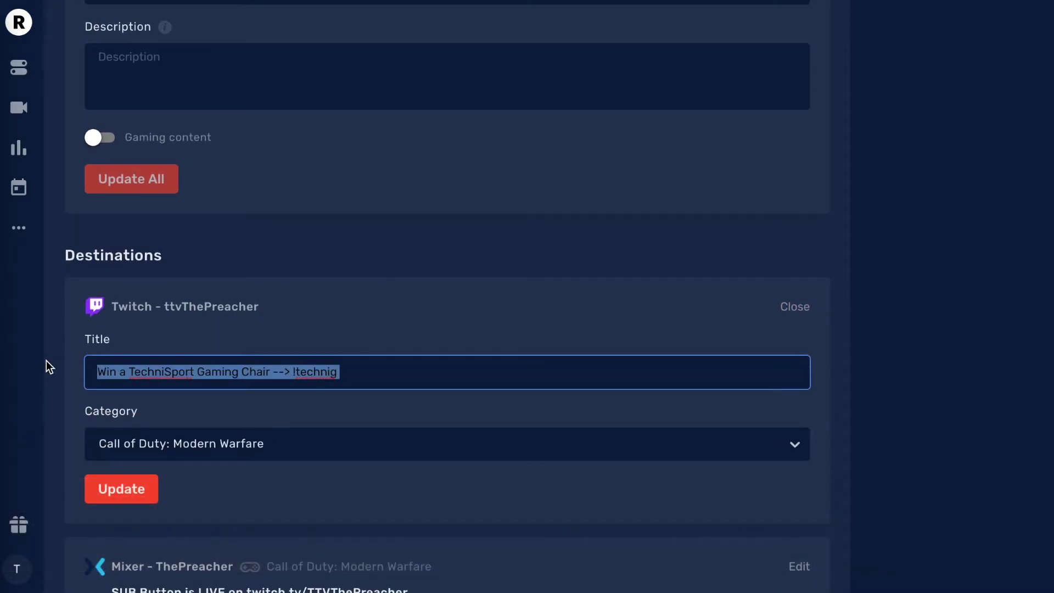
pyautogui.write('Welco')
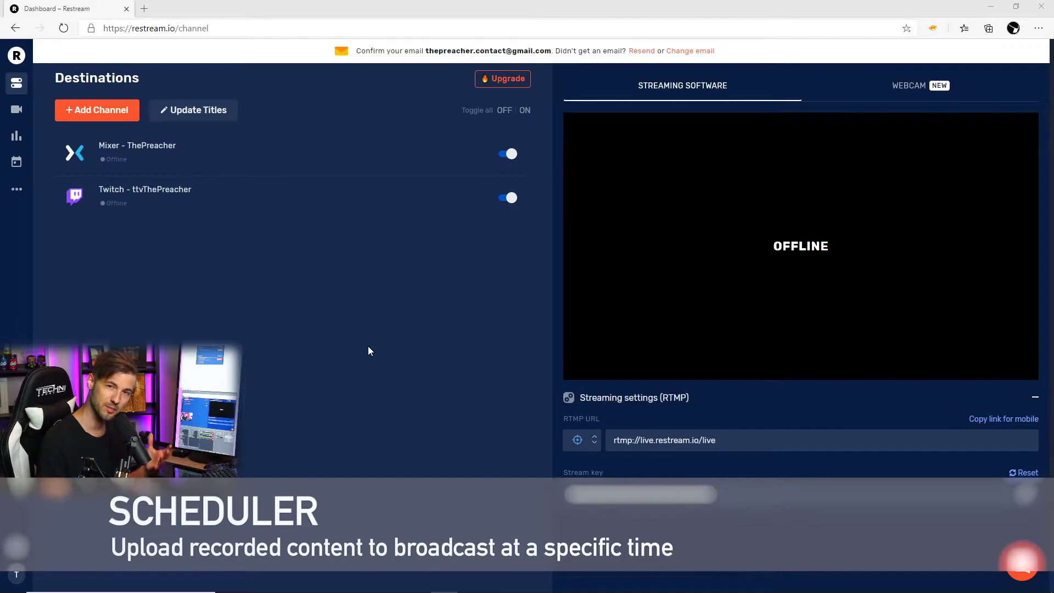
# - Open the stream Scheduler from the calendar sidebar icon to reach the Social Alerts settings
pyautogui.click(20, 164)
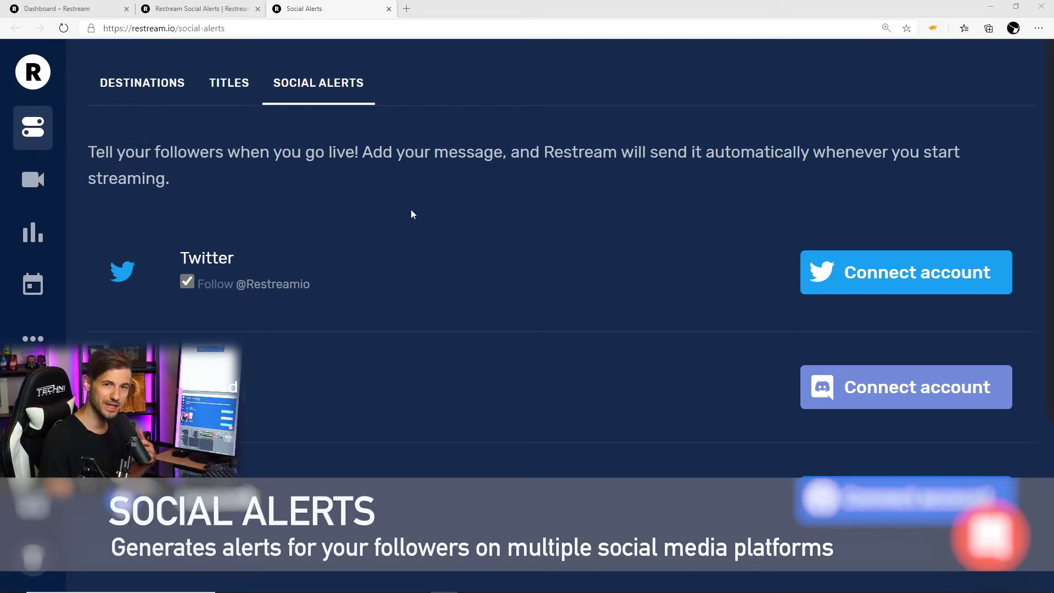
# - Paste the go-live announcement into the Social Alerts message box
pyautogui.scroll(-2, 225, 241)
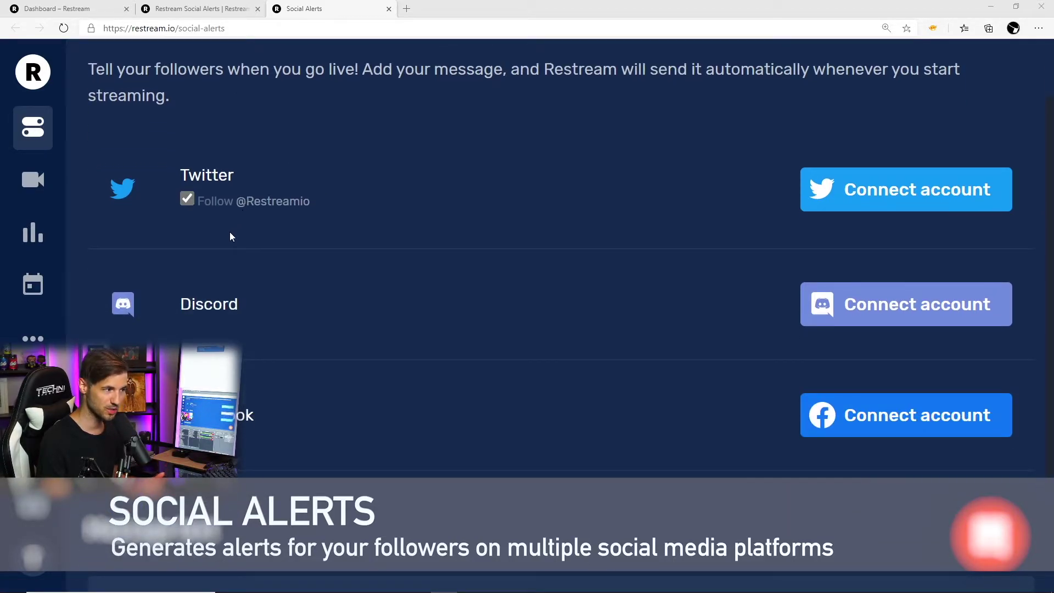
pyautogui.scroll(-2, 235, 396)
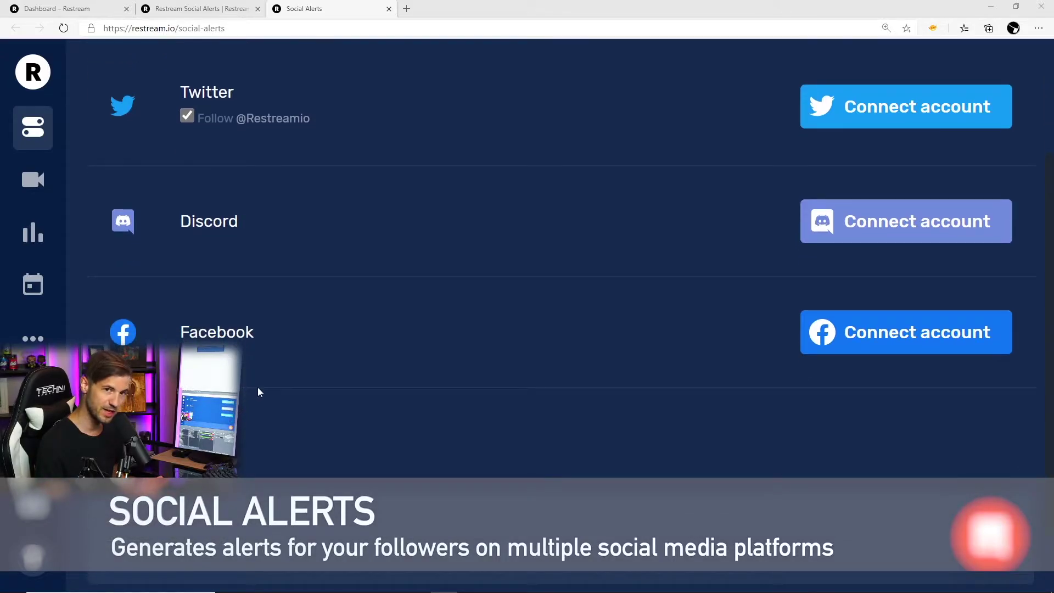
pyautogui.scroll(-2, 346, 323)
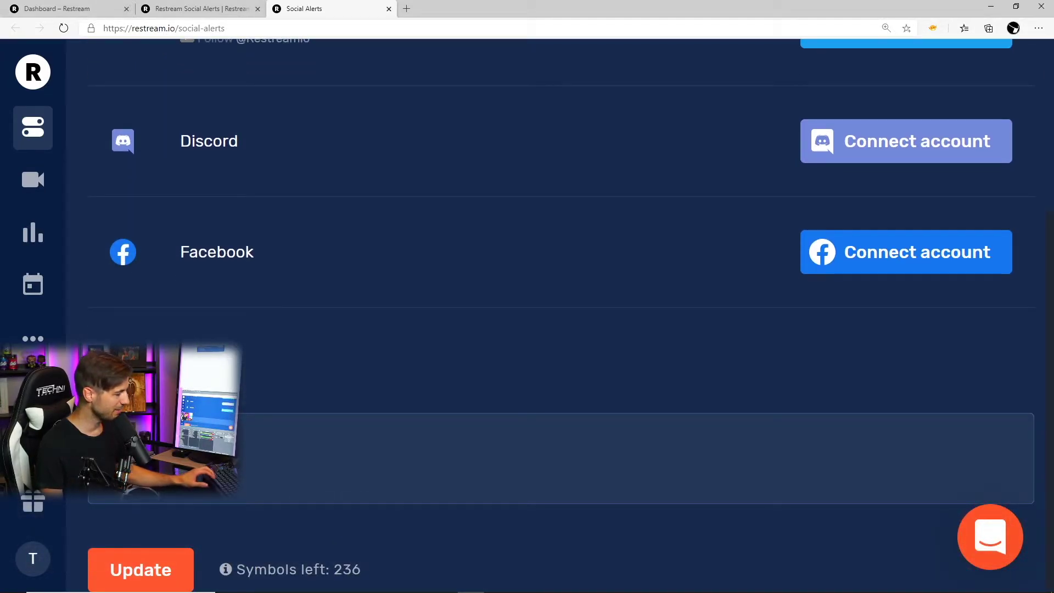
pyautogui.hotkey('ctrl', 'v')
pyautogui.scroll(2, 407, 342)
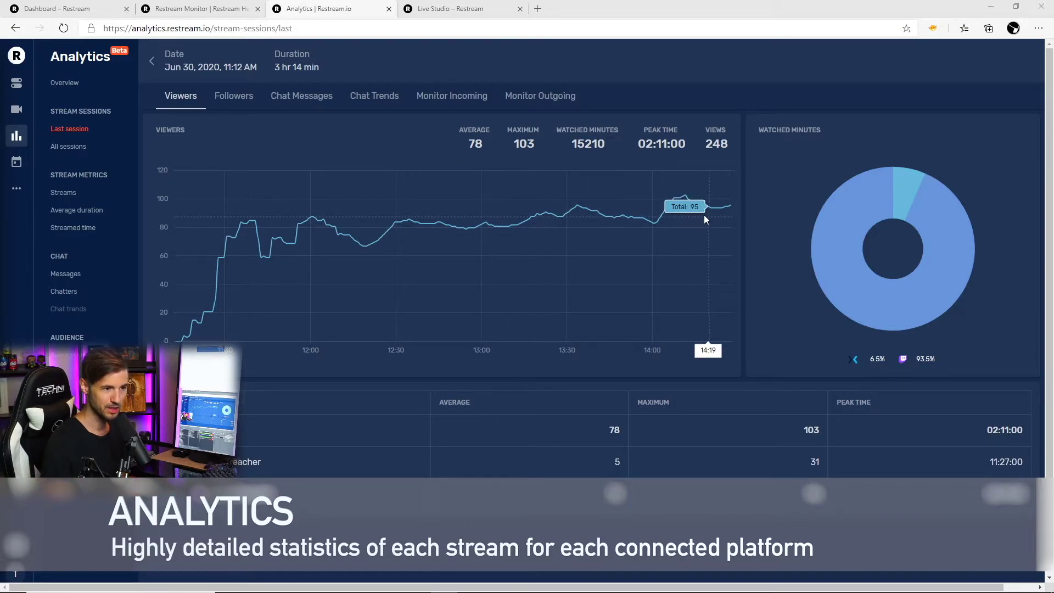
# - Add the Mixer and ttvThePreacher channels to the last session's viewers chart
pyautogui.moveTo(920, 192)
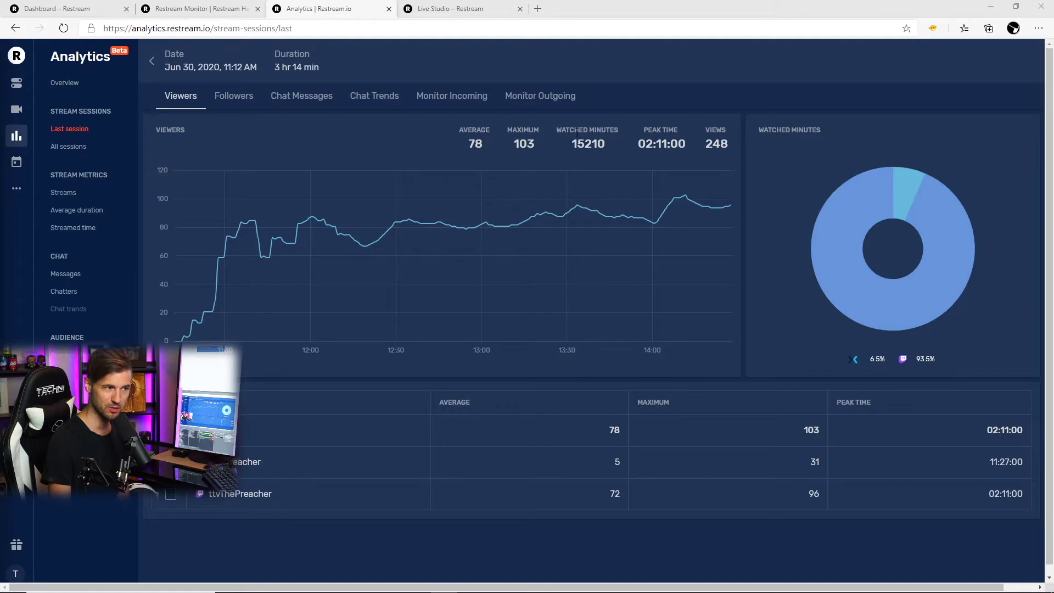
pyautogui.click(171, 462)
pyautogui.click(170, 495)
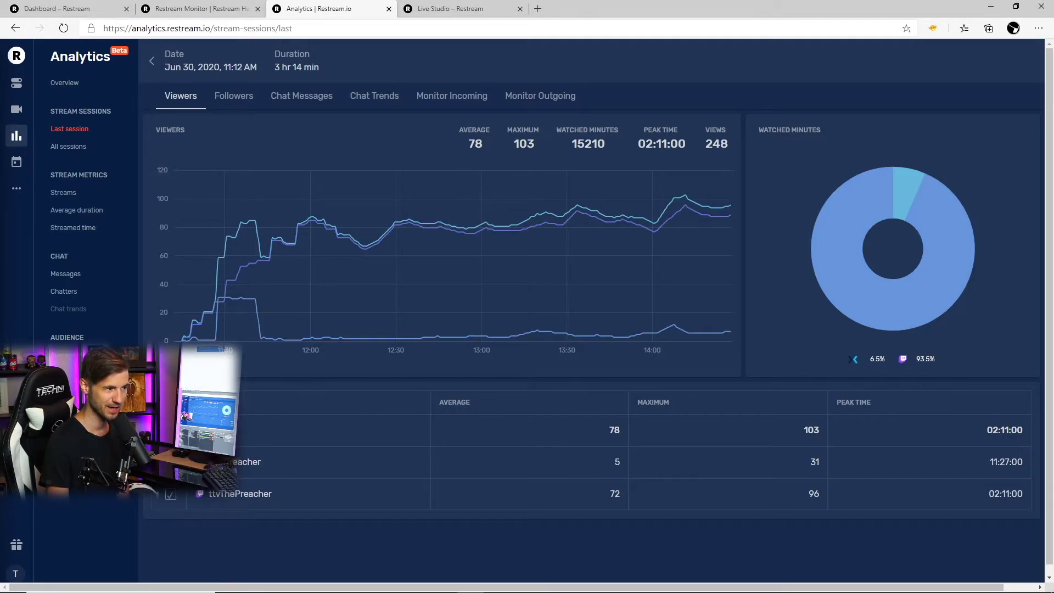
# - View the Monitor Incoming and Monitor Outgoing stats, then return to Last session
pyautogui.moveTo(199, 321)
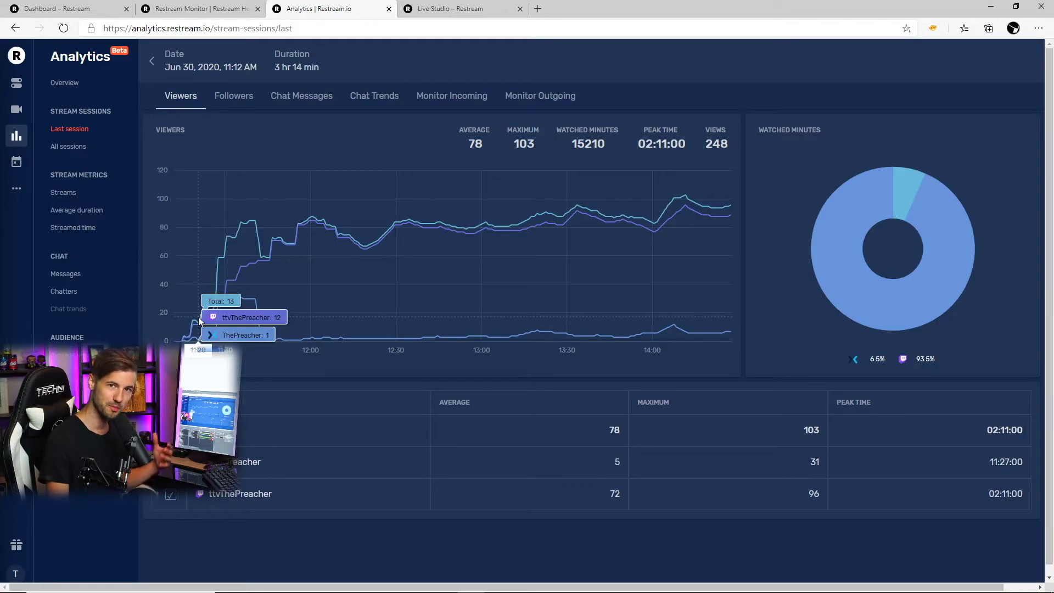
pyautogui.scroll(-1, 139, 253)
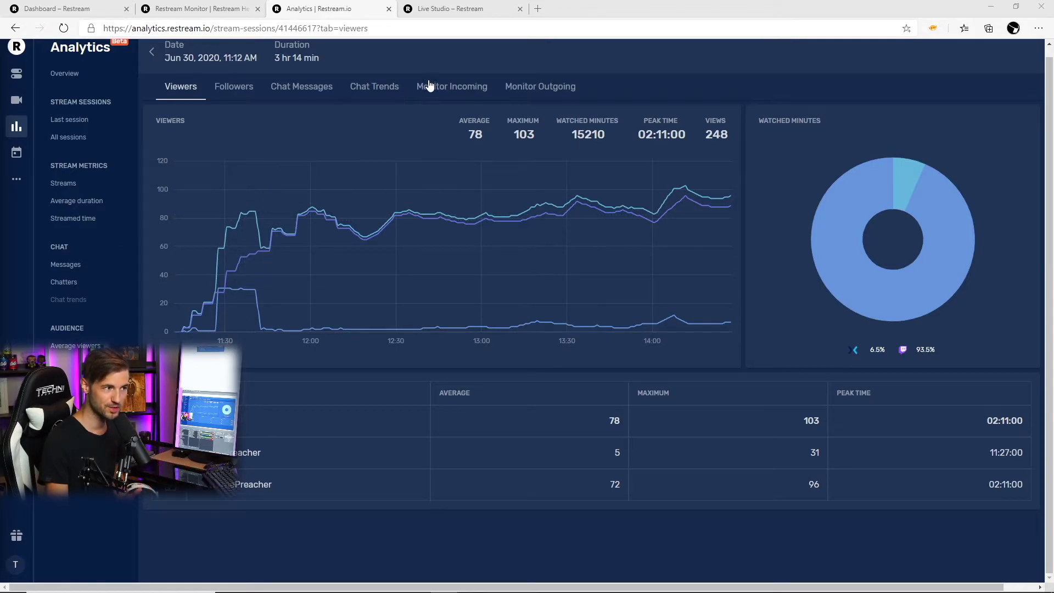
pyautogui.click(450, 94)
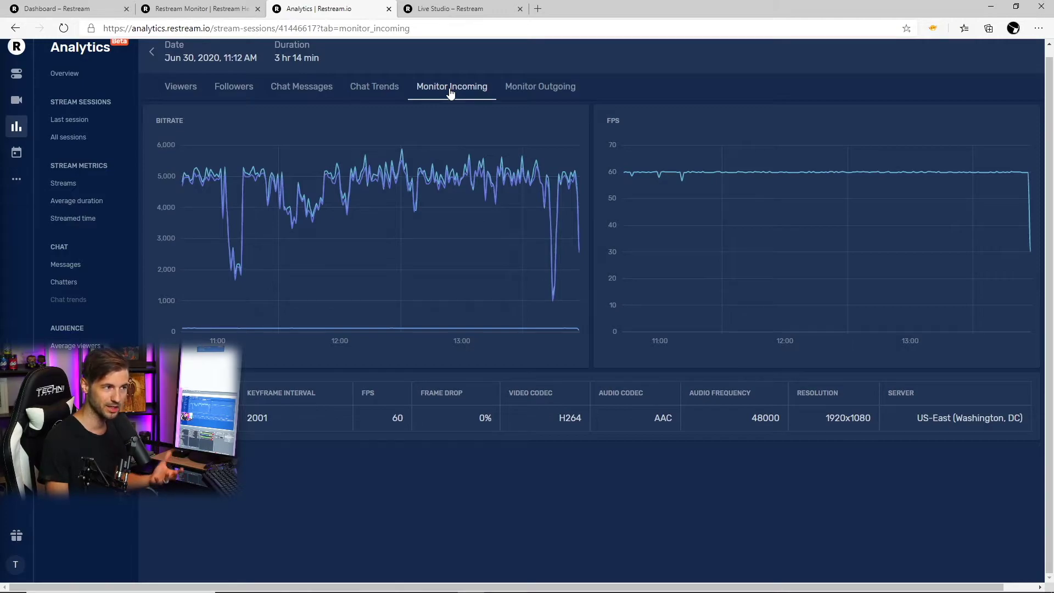
pyautogui.click(551, 91)
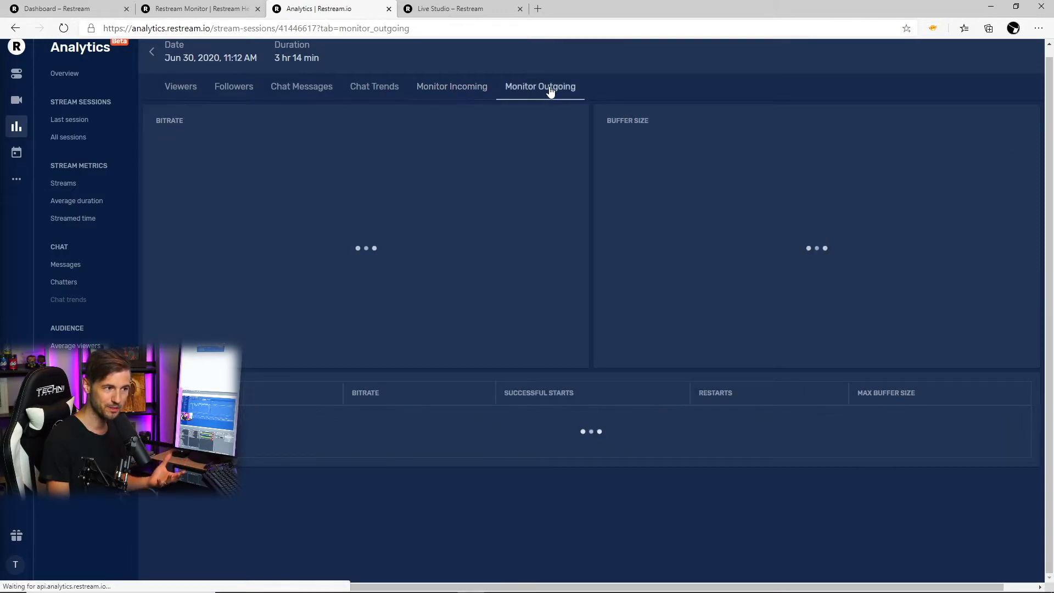
pyautogui.click(115, 118)
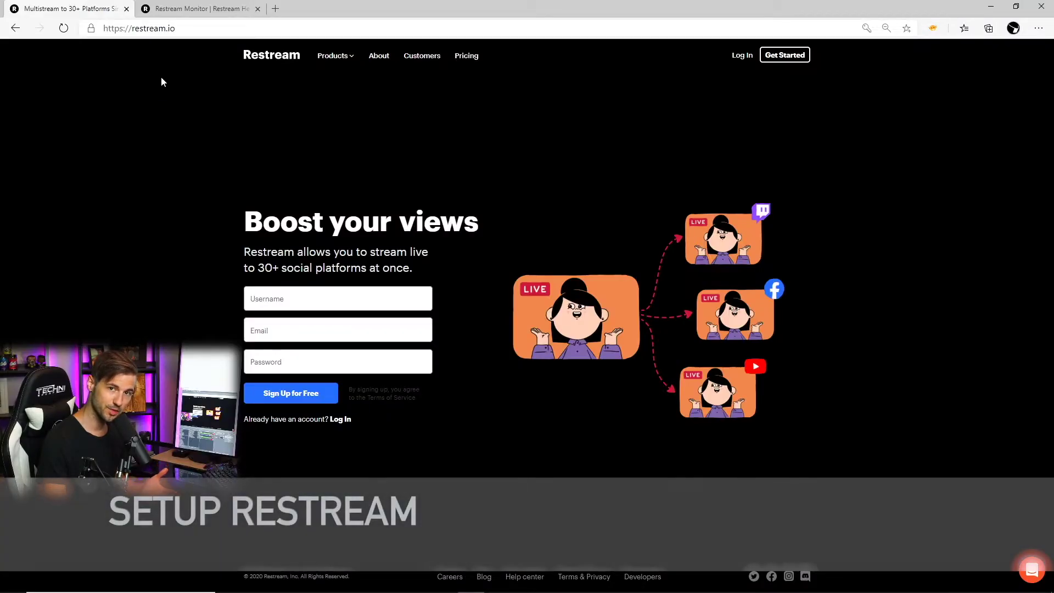
# - Preview adding a YouTube Events channel, then back out to the Destinations dashboard
pyautogui.moveTo(197, 27); pyautogui.dragTo(102, 28)
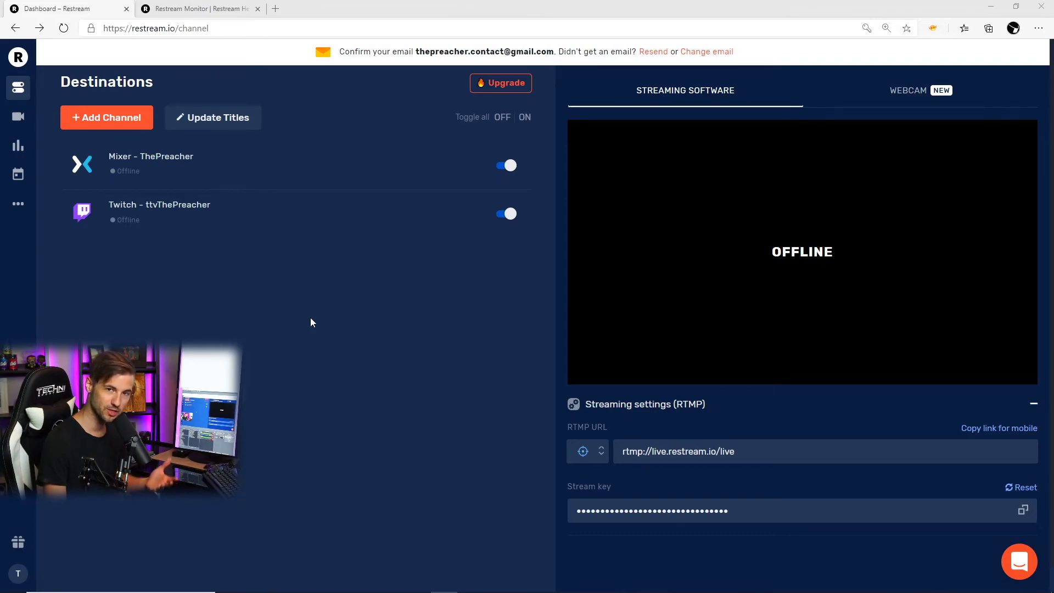
pyautogui.click(102, 119)
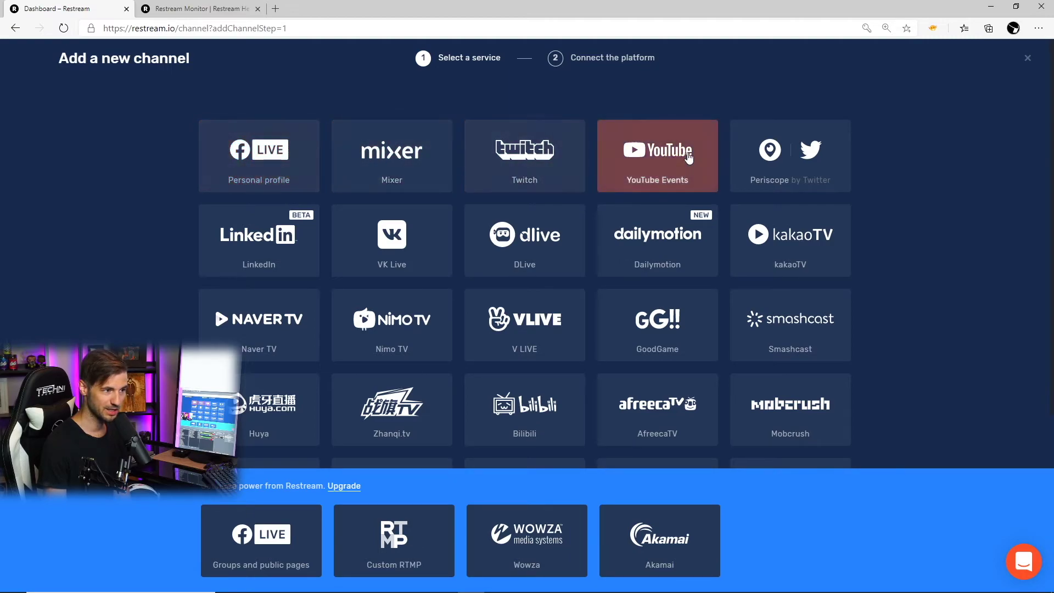
pyautogui.click(645, 164)
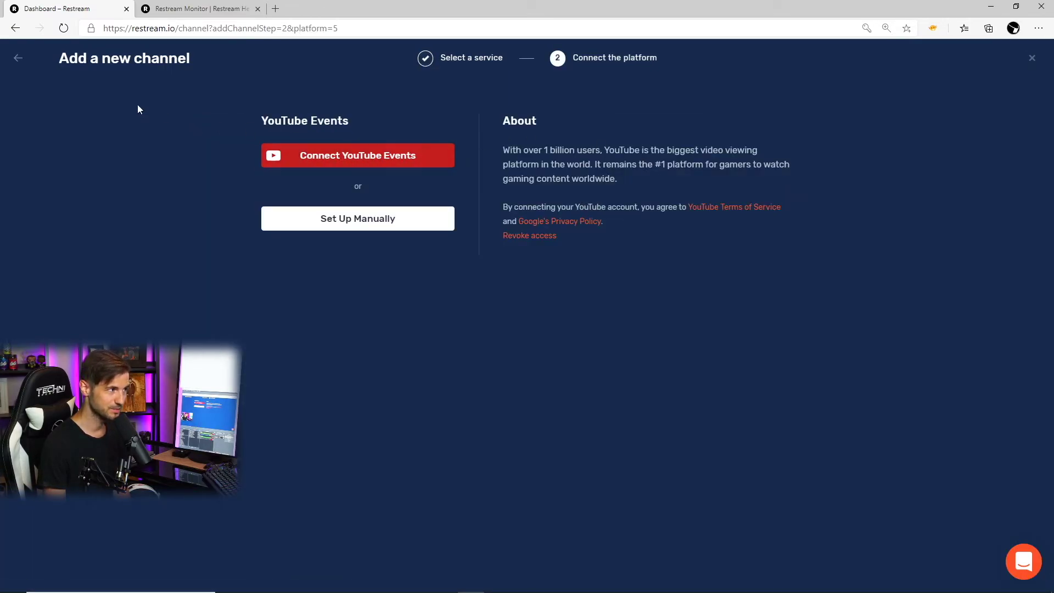
pyautogui.click(18, 59)
pyautogui.click(15, 28)
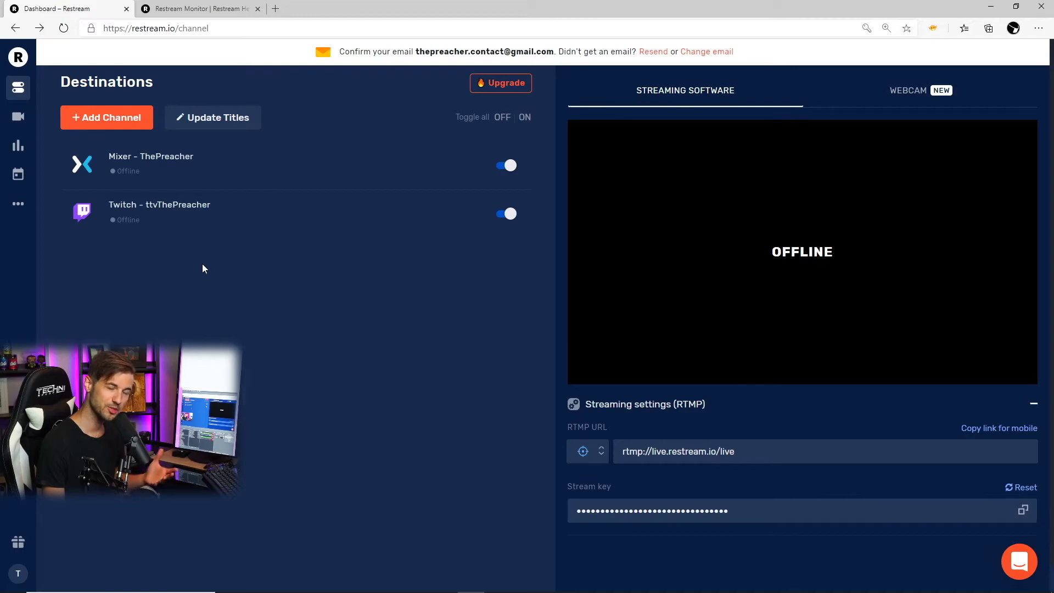
# - Re-enable the Mixer destination, view Update Titles, then switch to Streamlabs OBS
pyautogui.click(506, 166)
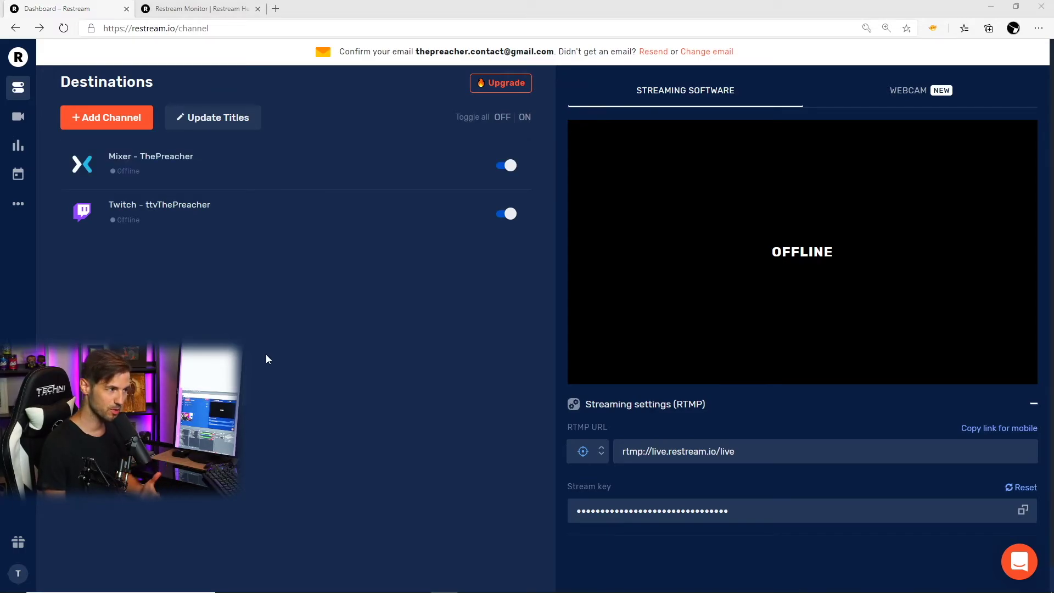
pyautogui.click(209, 118)
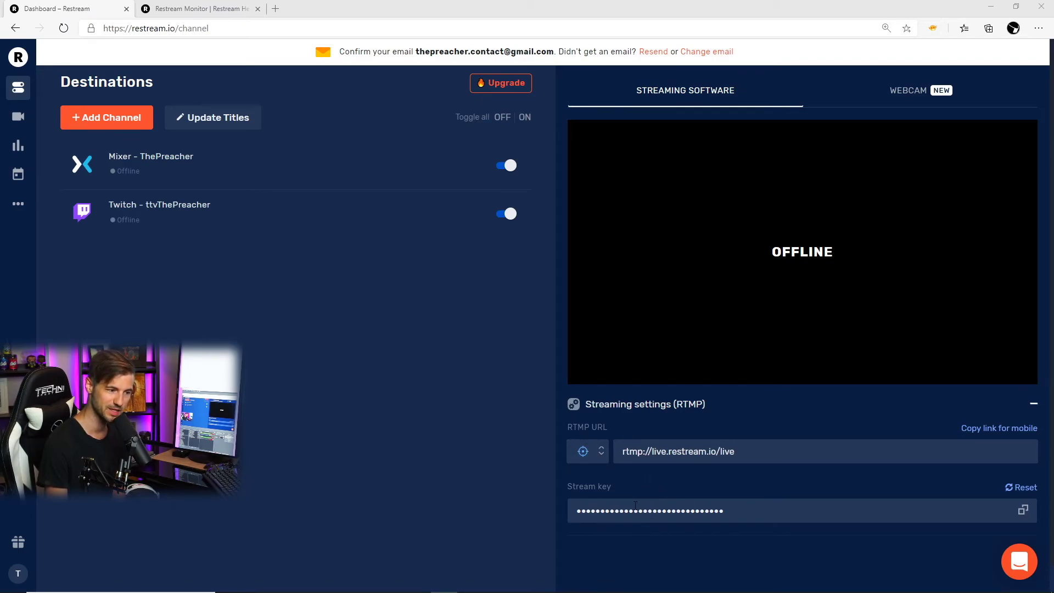
pyautogui.click(552, 582)
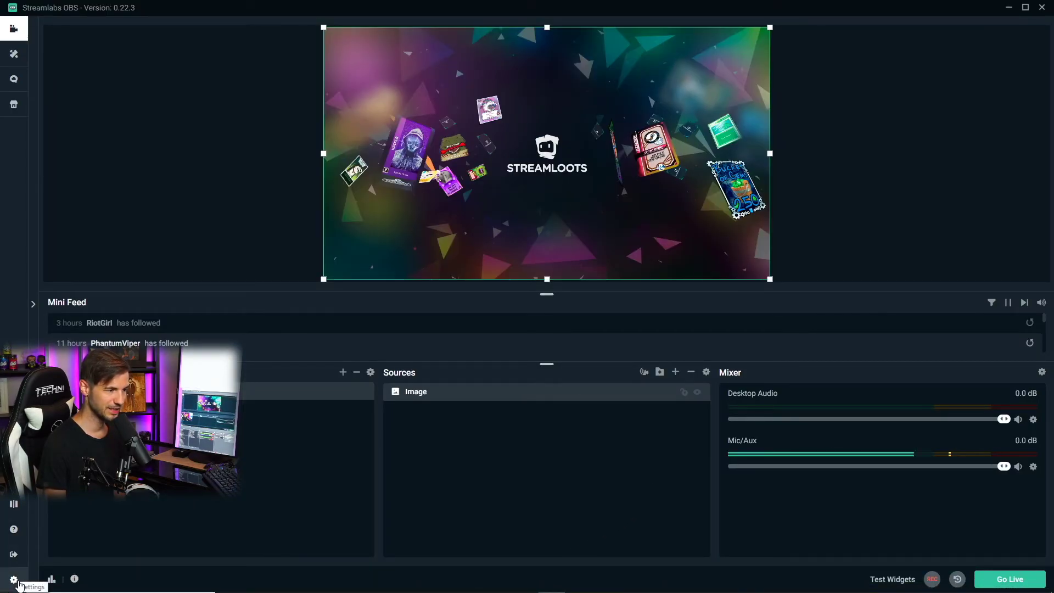
# - Set the Stream settings to Streaming Services with the Restream.io - RTMP service, then click Done
pyautogui.click(16, 581)
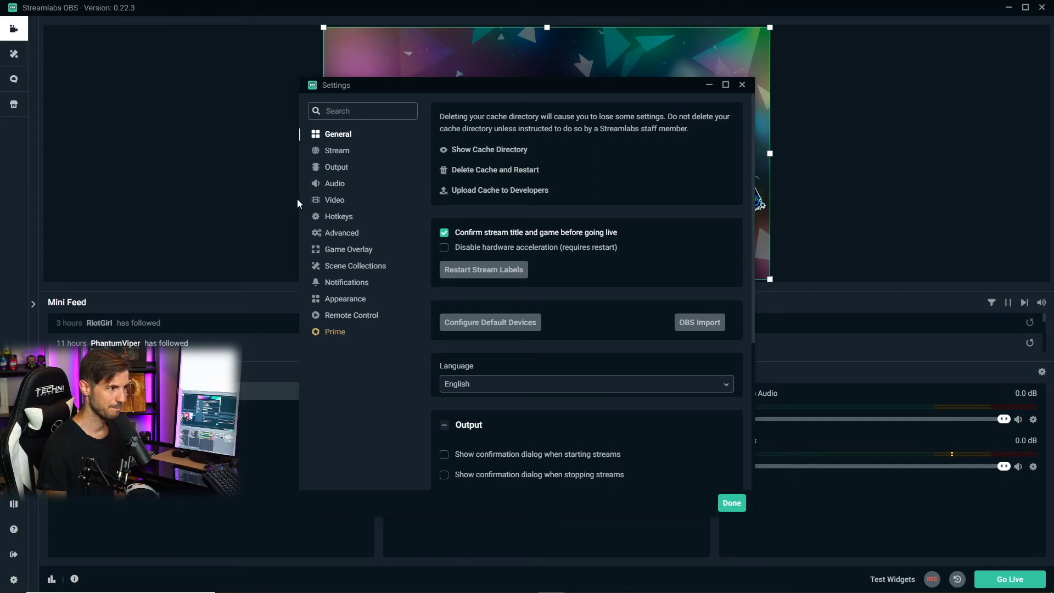
pyautogui.click(346, 152)
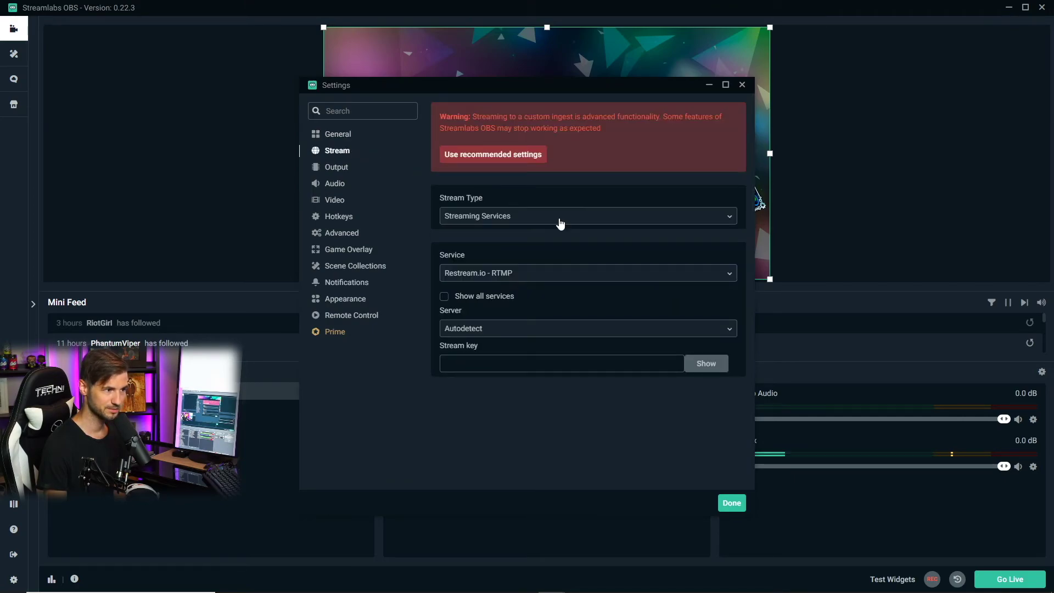
pyautogui.click(543, 216)
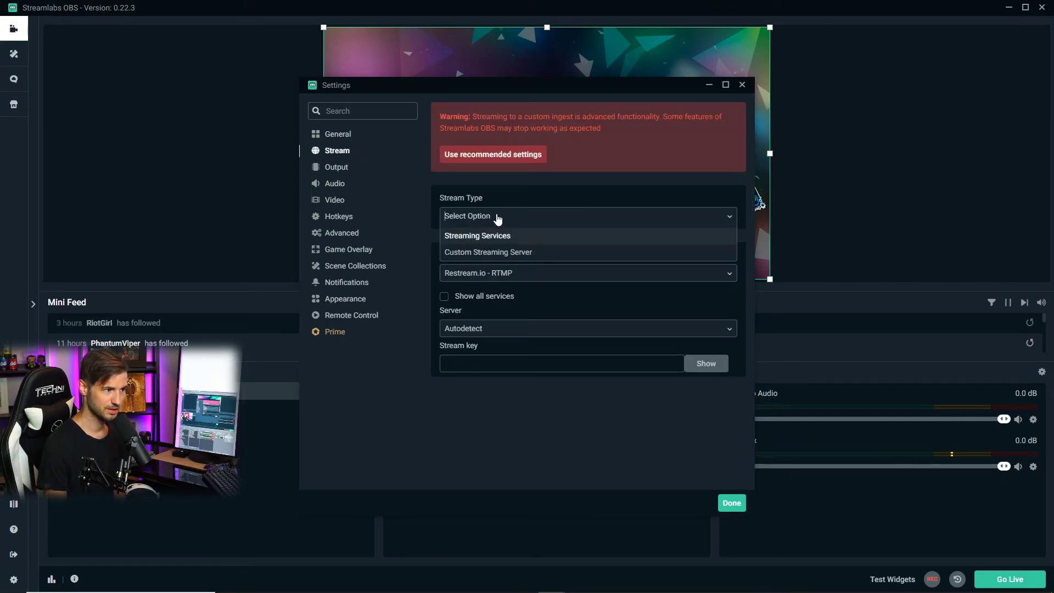
pyautogui.click(460, 234)
pyautogui.click(477, 275)
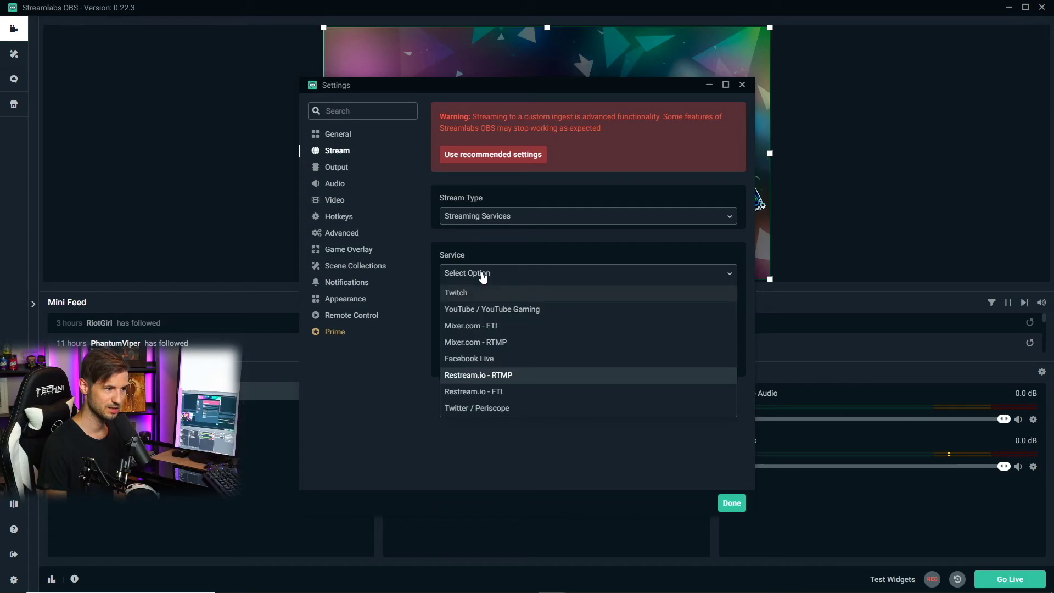
pyautogui.click(512, 379)
pyautogui.click(462, 362)
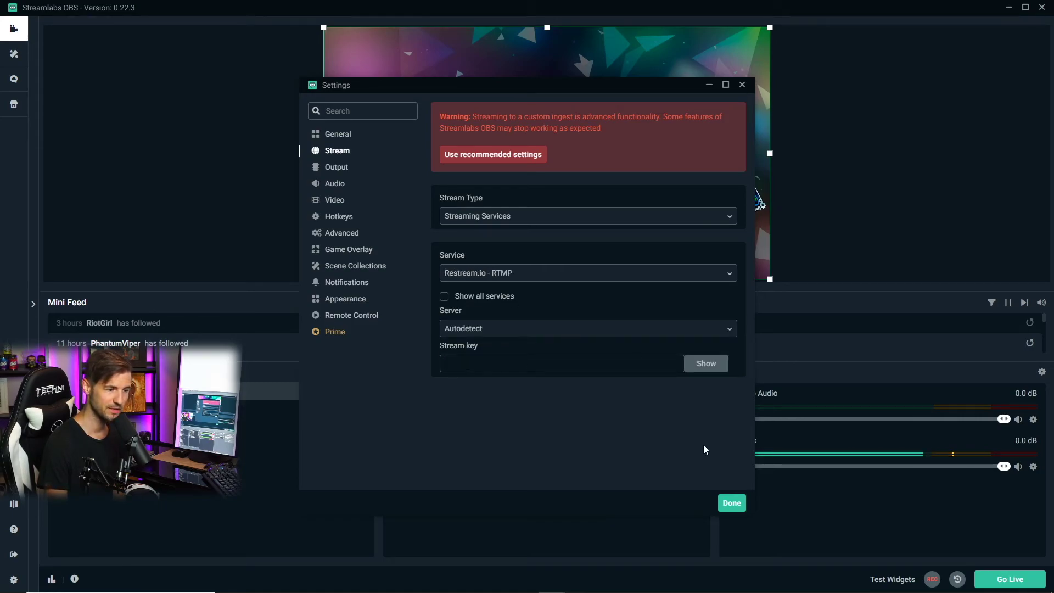
pyautogui.click(731, 508)
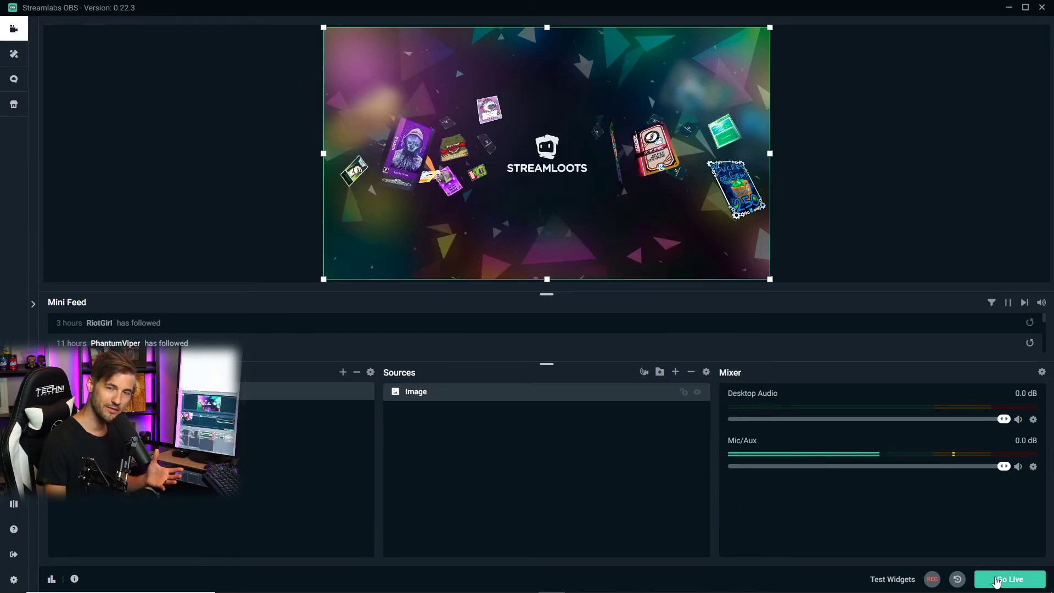